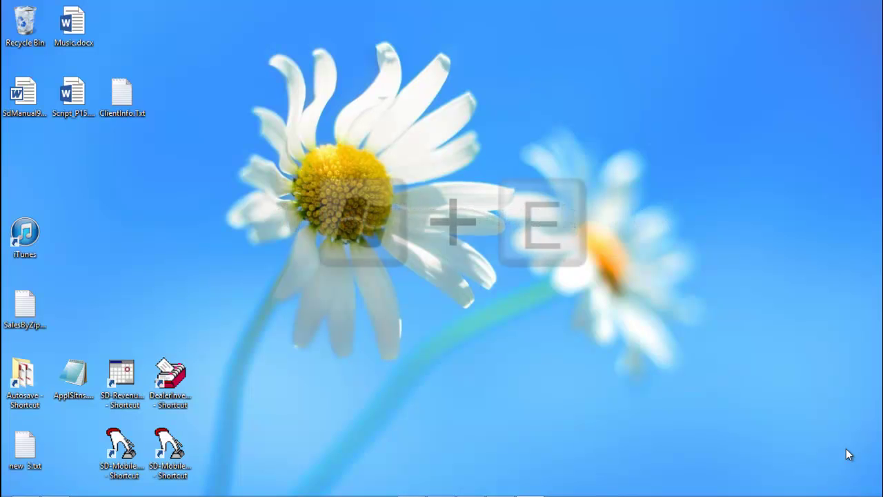
- Open File Explorer at the Computer view listing this PC's hard drives
key("super+e")
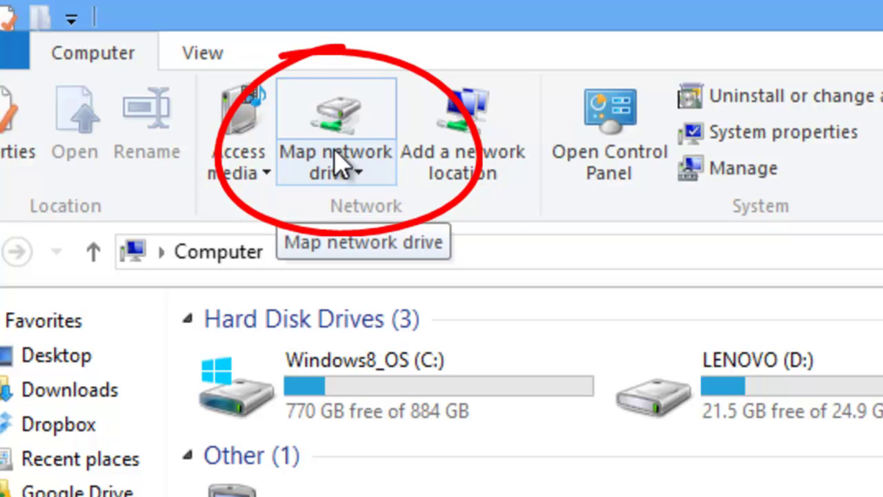
left_click(338, 164)
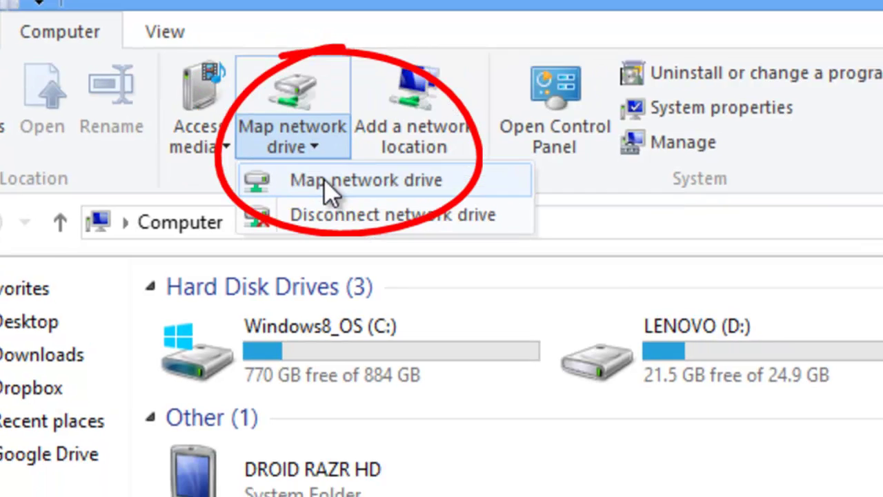
left_click(376, 211)
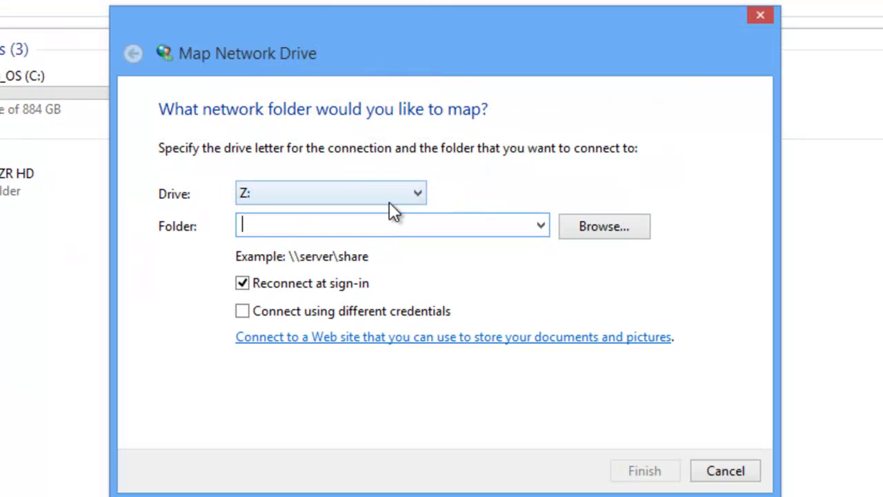
left_click(603, 228)
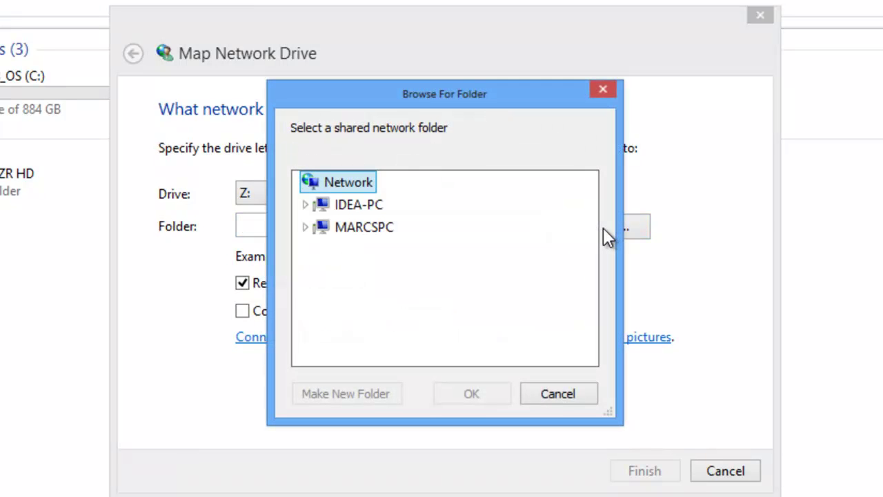
double_click(335, 208)
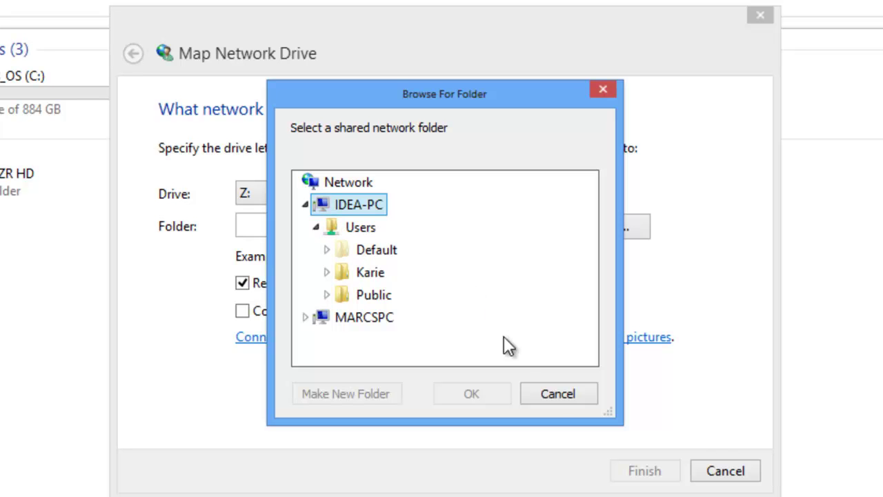
left_click(553, 392)
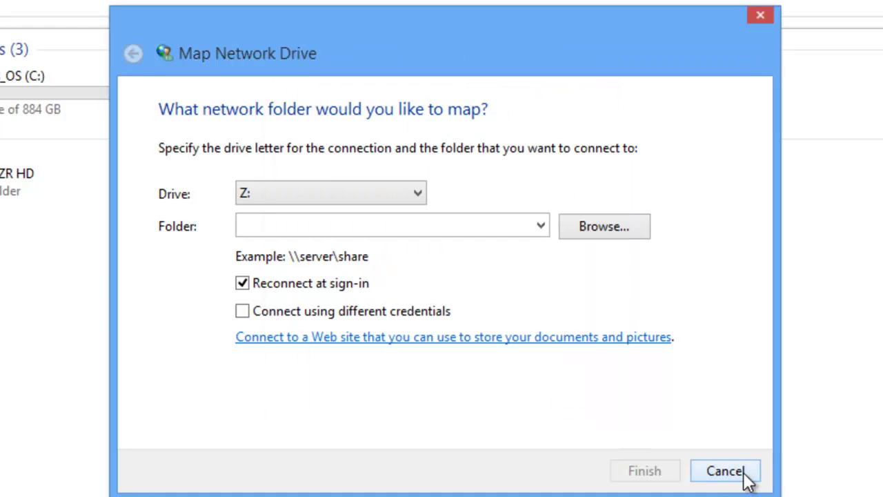
left_click(747, 474)
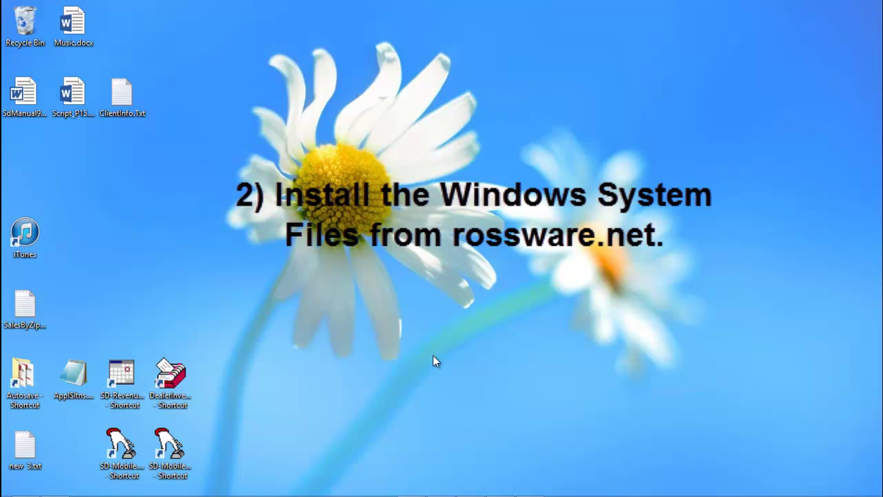
mouse_move(200, 494)
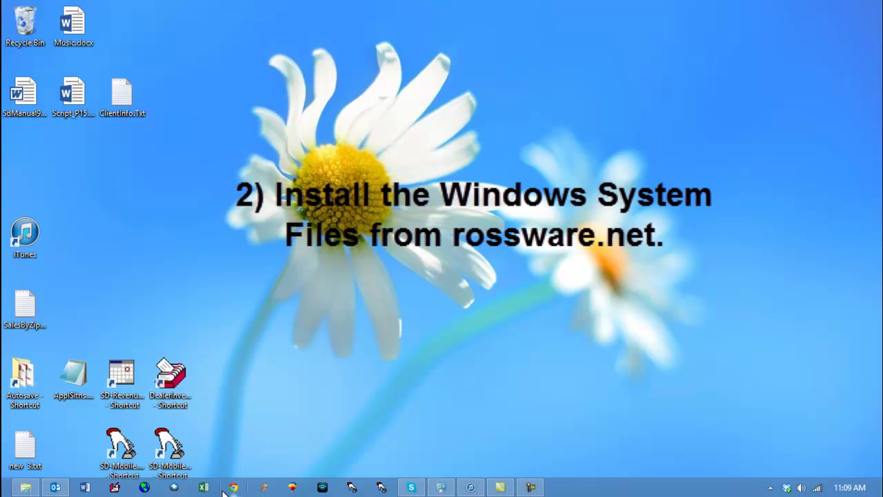
- Open a new Chrome window and load the rossware.net home page
left_click(233, 487)
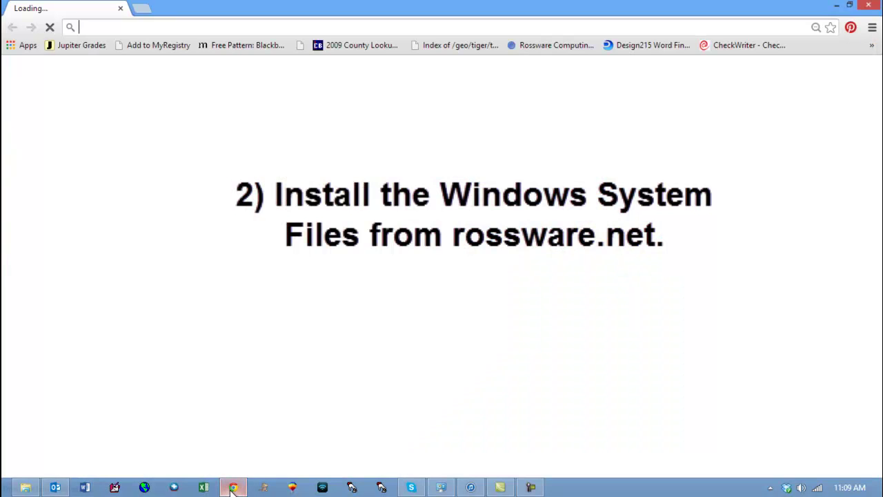
type("ross")
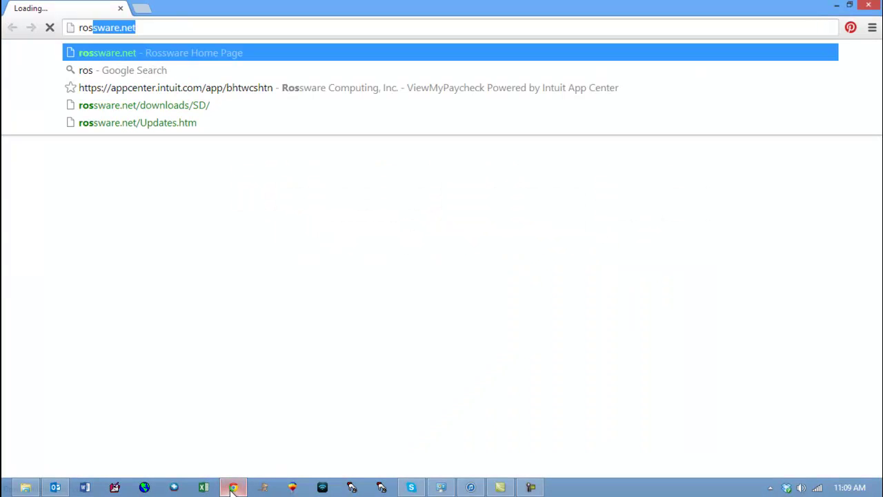
type("ware.net")
key("Return")
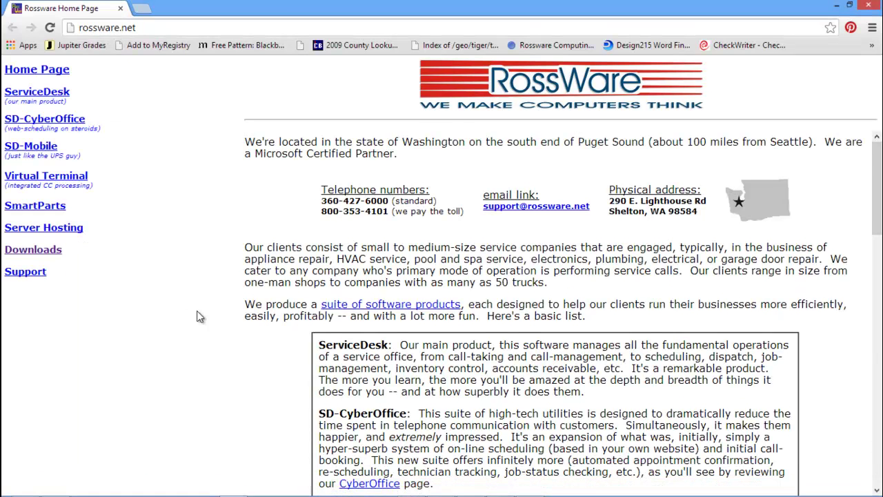
- Go to Downloads > ServiceDesk and log in with the download-area username and password
left_click(41, 252)
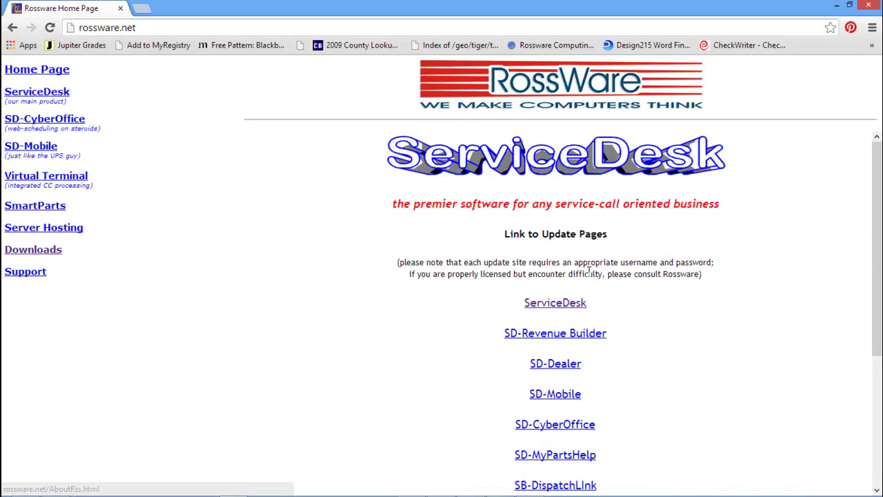
left_click(554, 314)
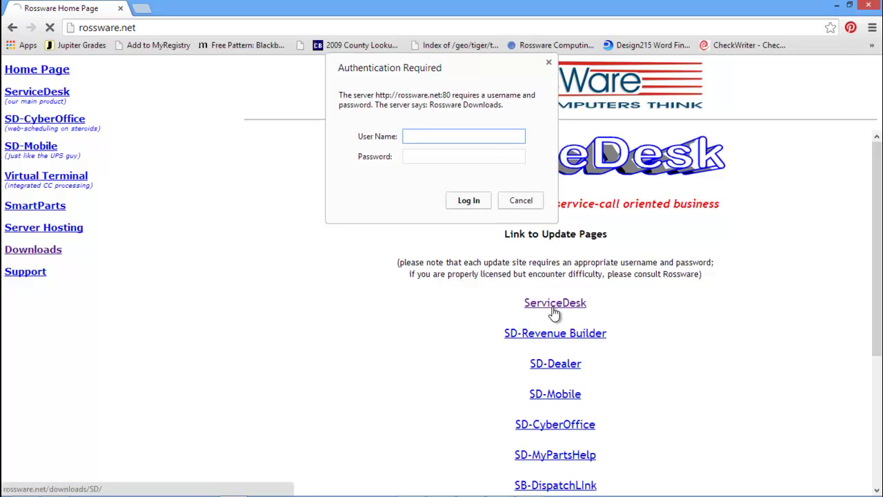
type("rossware")
key("Tab")
type("********")
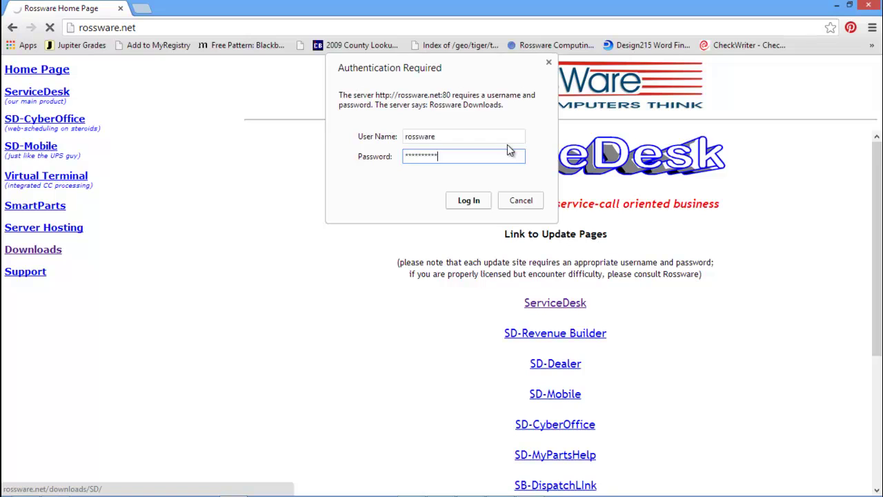
key("Return")
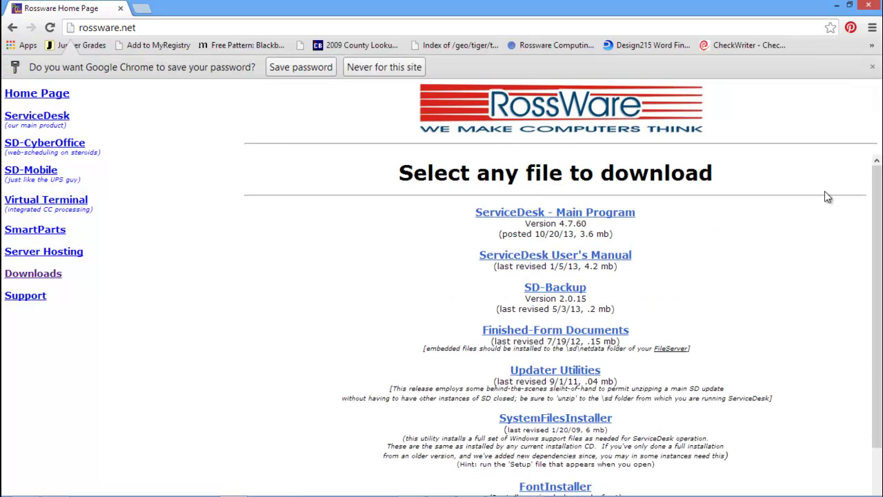
- Download SystemFilesInstaller as SdComponents.zip and open it to show setup.exe
scroll(880, 181, "down", 1)
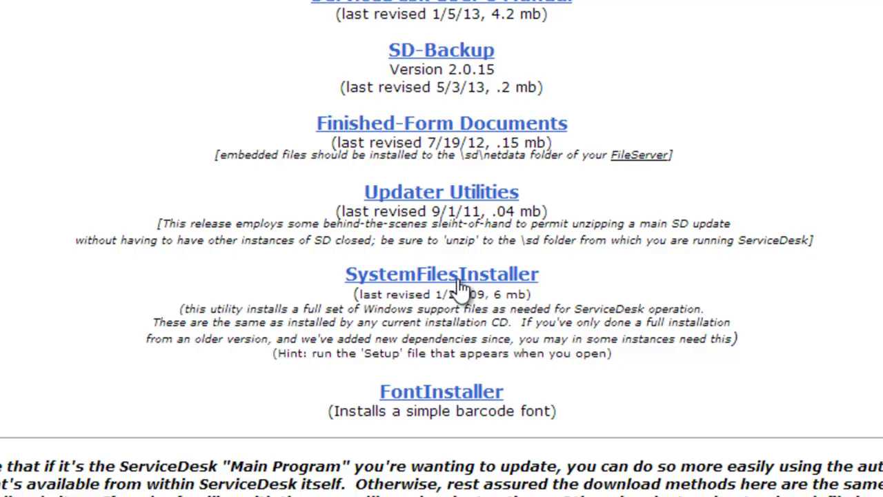
left_click(459, 279)
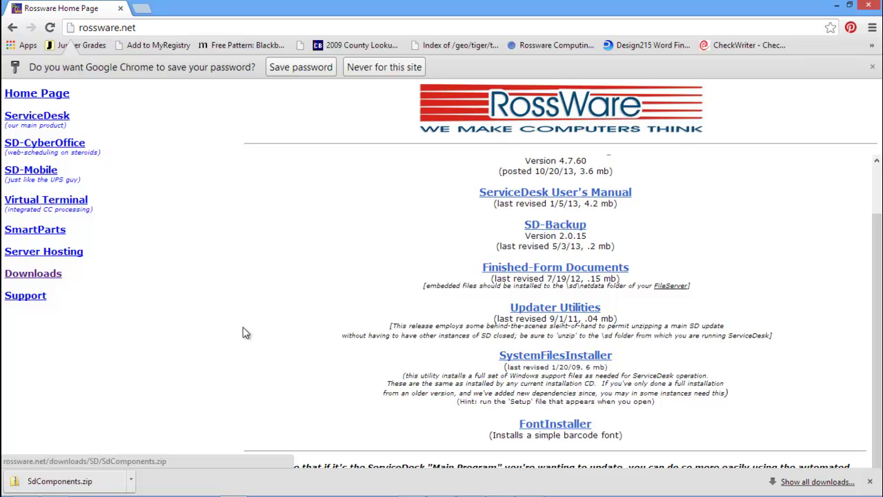
left_click(73, 481)
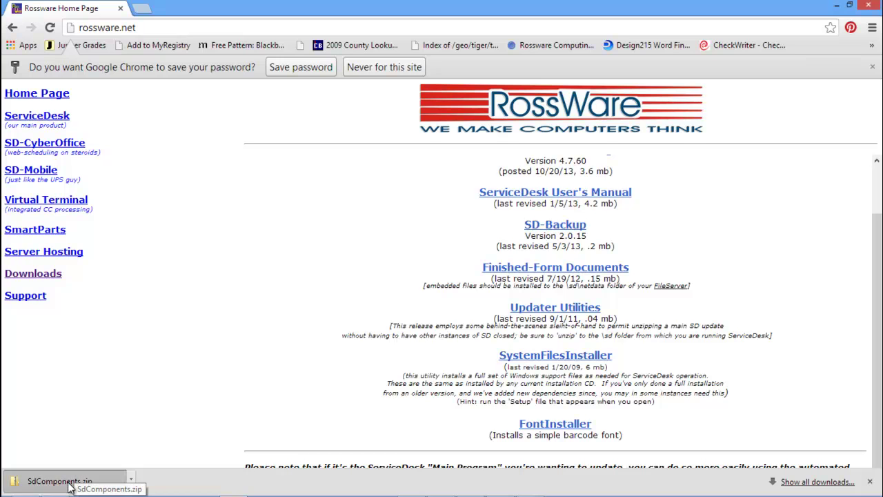
left_click(192, 200)
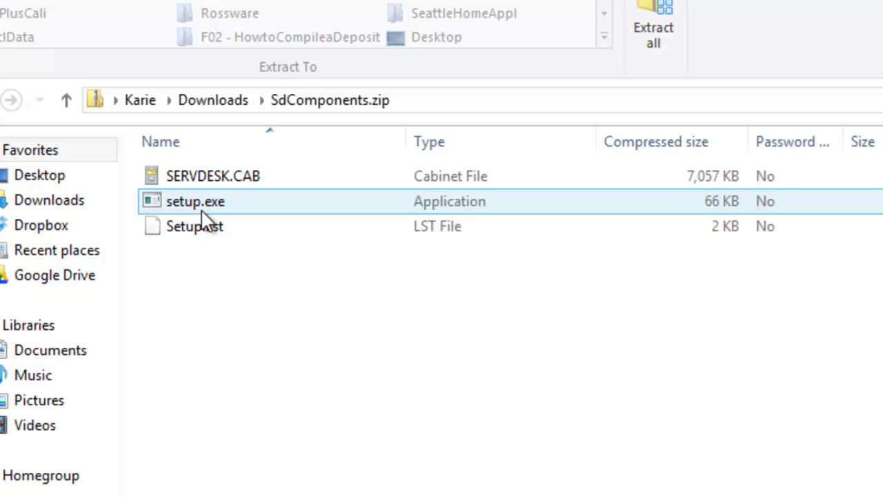
- Run setup.exe from inside SdComponents.zip
left_click(203, 211)
double_click(203, 213)
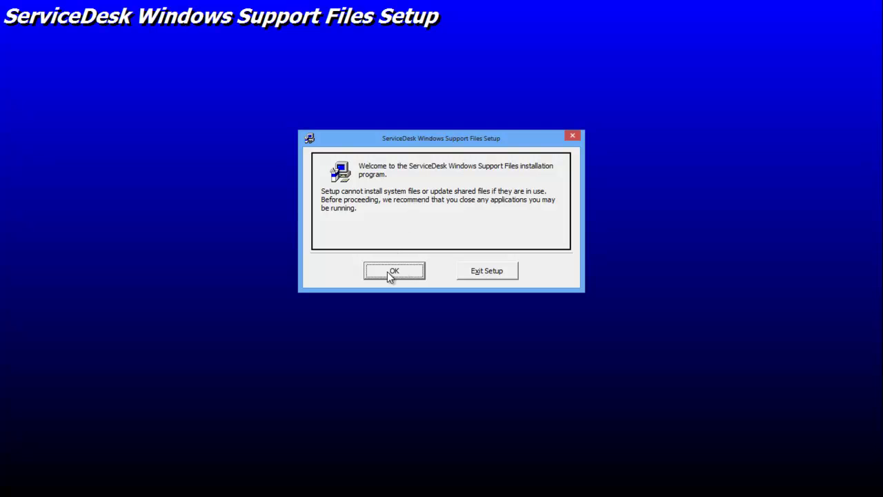
- Accept the welcome dialog and start installing into C:\Program Files (x86)\ServiceDesk\
left_click(389, 271)
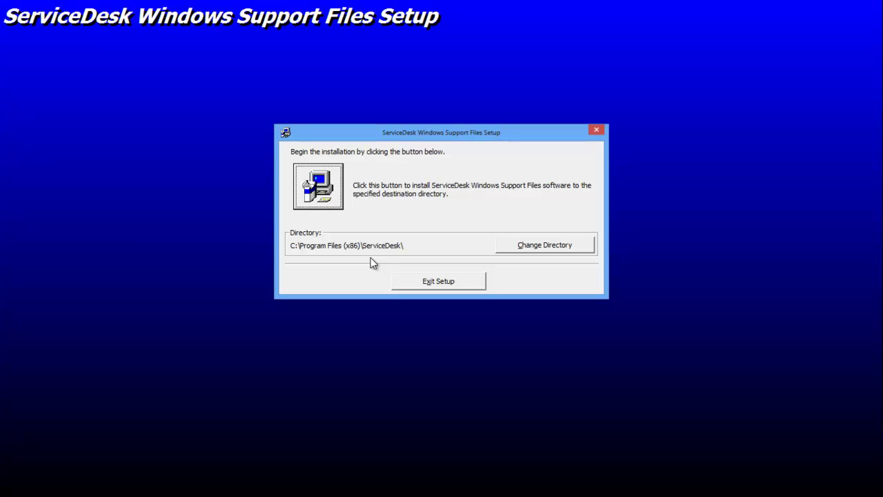
left_click(319, 185)
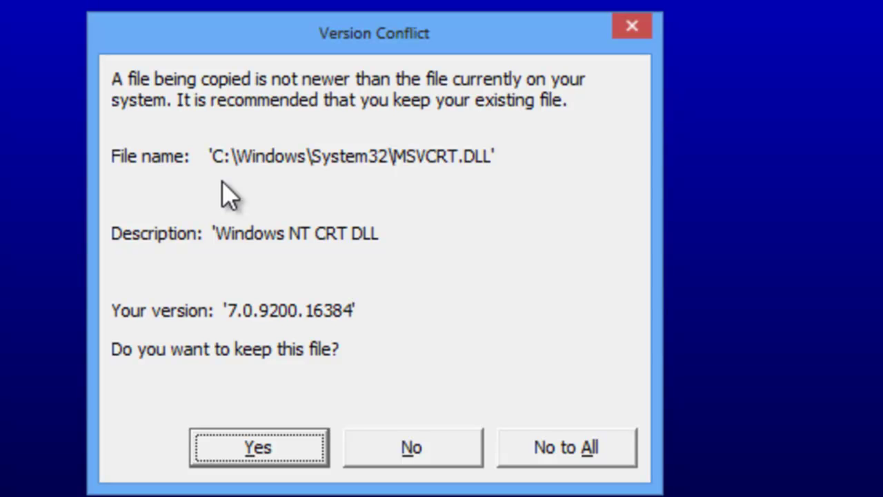
- Keep existing MSVCRT.DLL and scrrun.dll, resolve MSCOMCT2.OCX and msjtes40.dll conflicts, and close setup
left_click(278, 454)
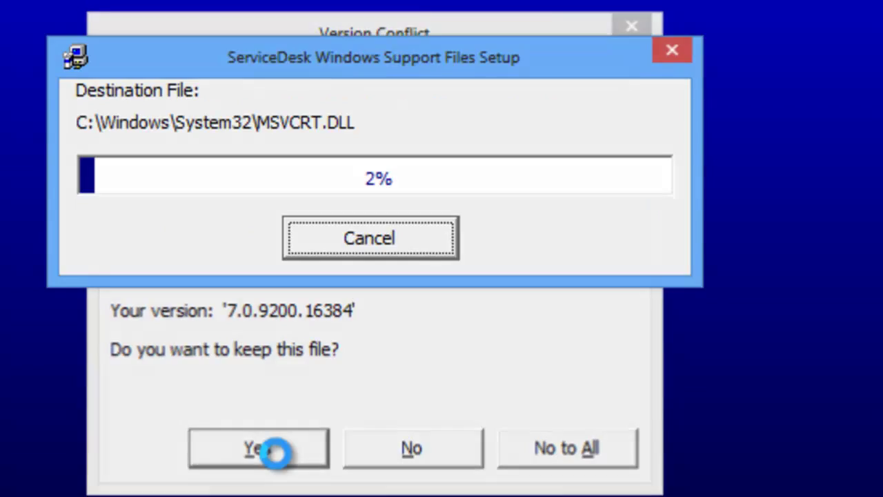
left_click(277, 455)
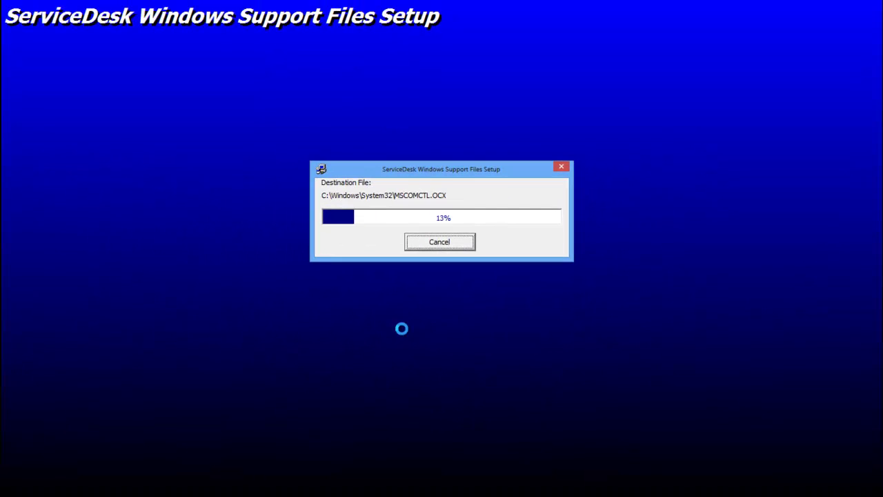
left_click(405, 330)
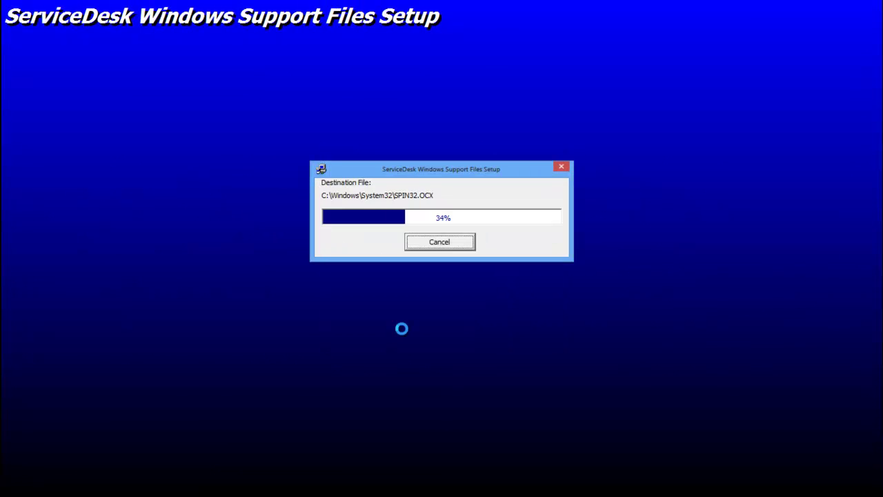
left_click(404, 330)
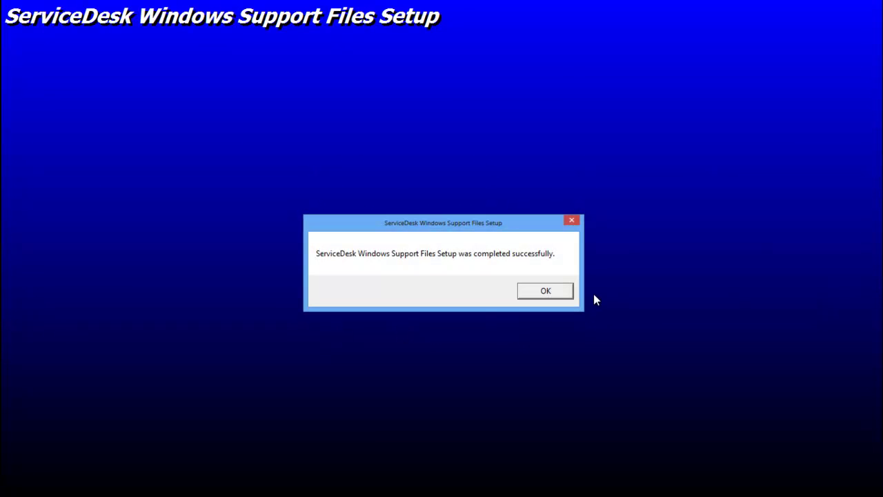
left_click(567, 290)
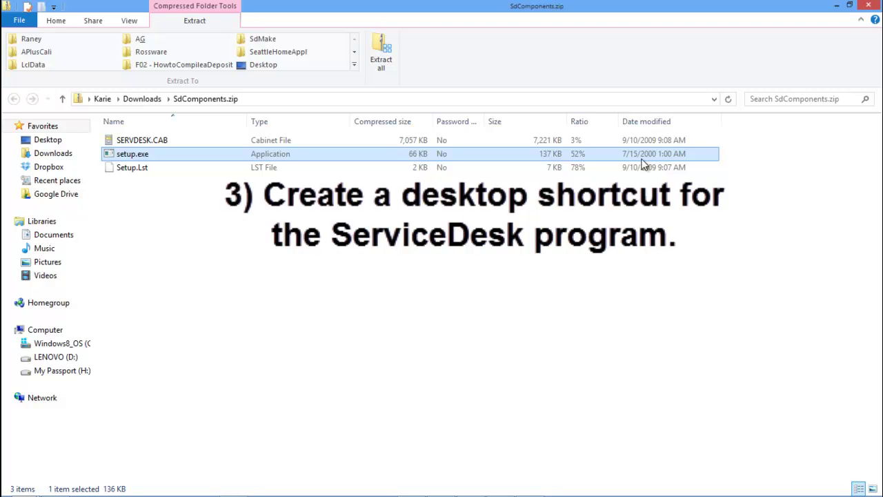
- Browse to My Passport (H:) > sd and select ServDesk.exe
left_click(69, 371)
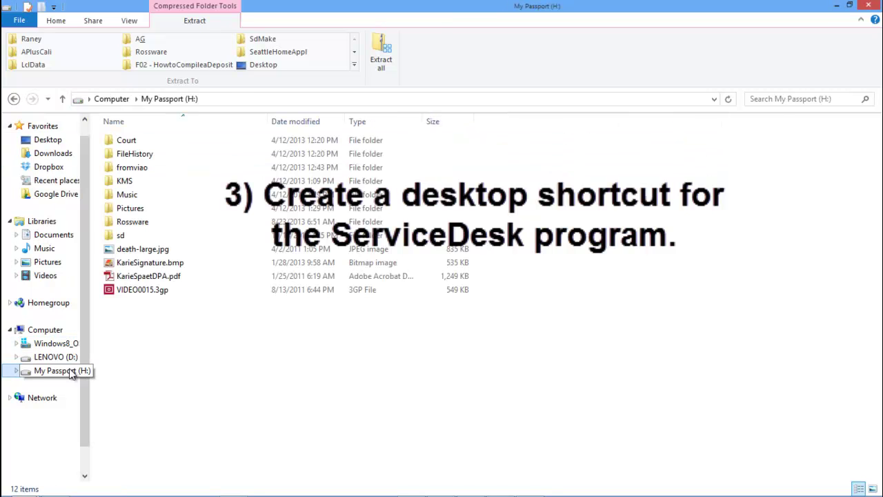
double_click(125, 237)
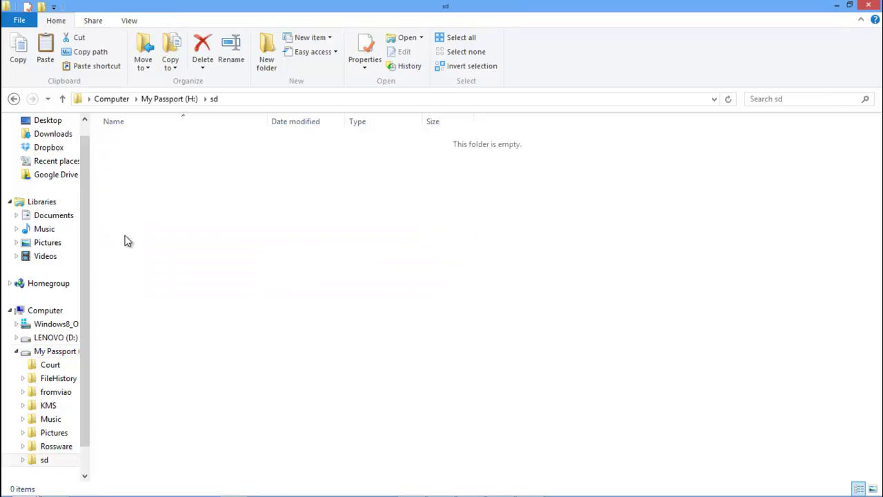
left_click_drag(877, 147, 877, 383)
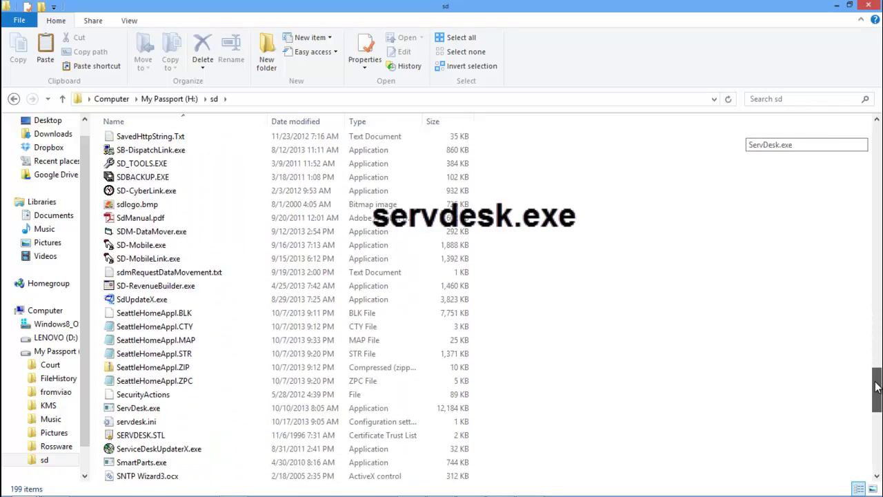
left_click_drag(877, 387, 877, 395)
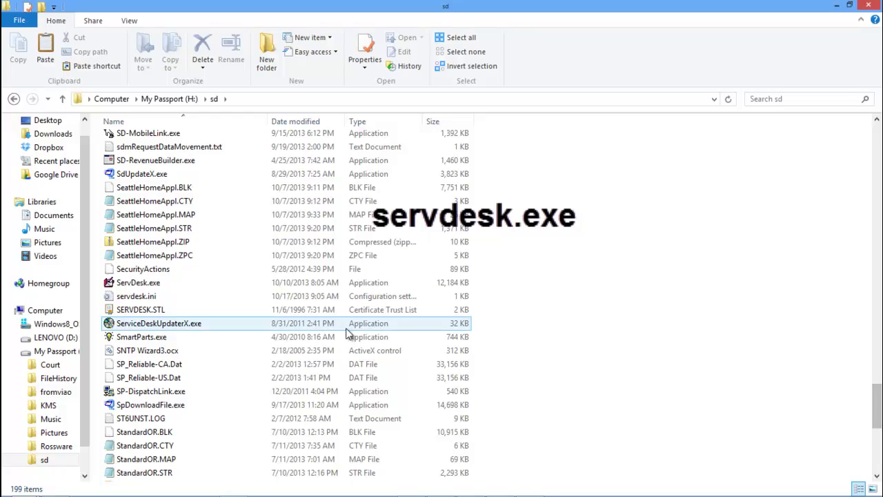
left_click(138, 283)
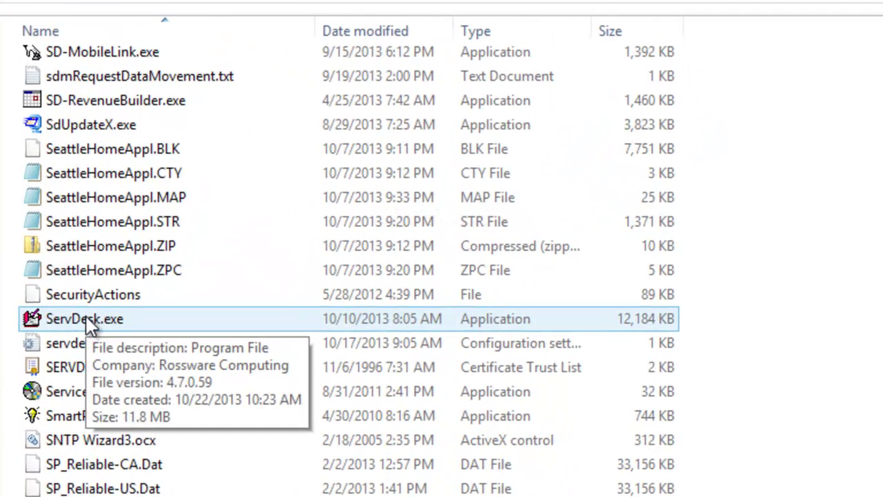
- Send ServDesk.exe to Desktop (create shortcut) and close File Explorer
right_click(86, 316)
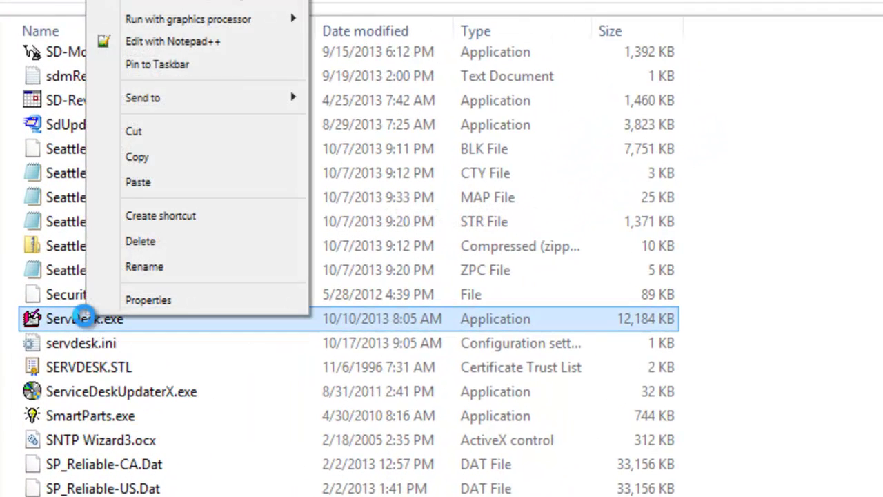
mouse_move(240, 90)
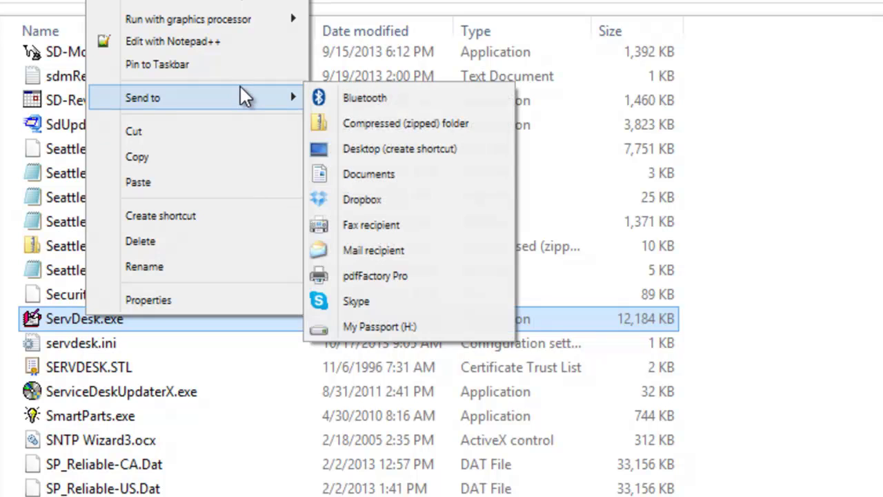
left_click(378, 153)
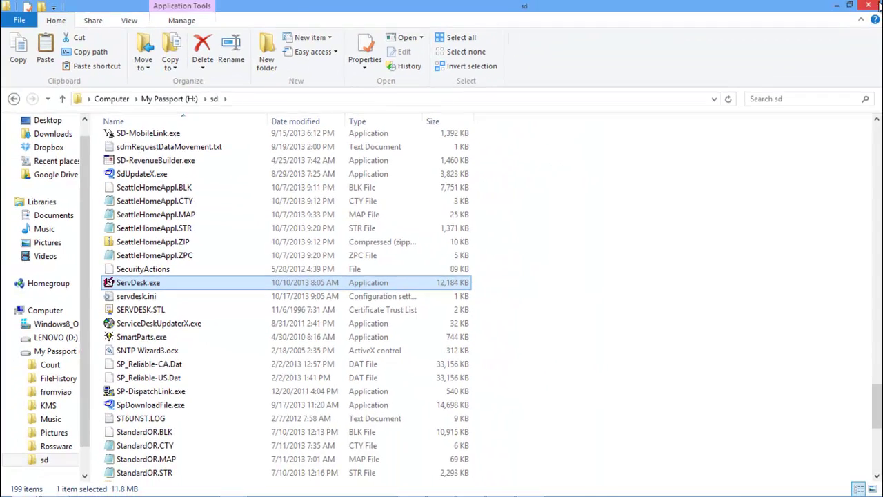
left_click(877, 5)
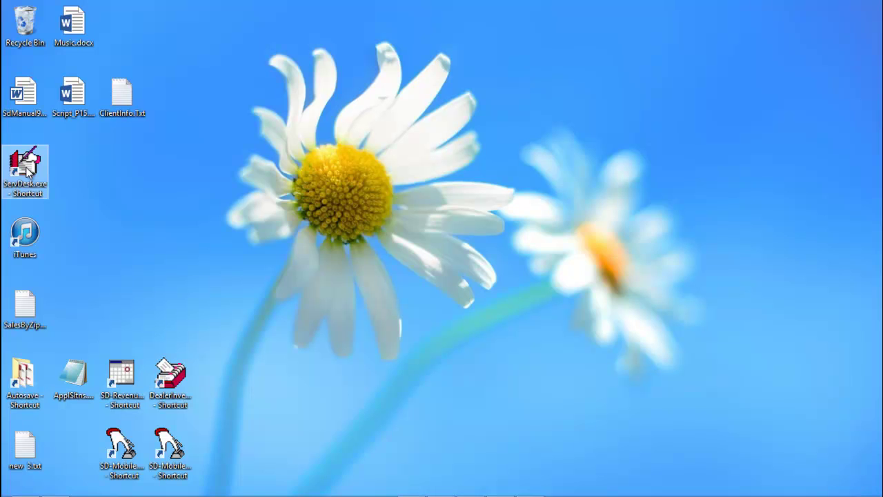
- Launch ServiceDesk from the ServDesk.exe shortcut and dismiss the DispatchMap positions warning
double_click(28, 171)
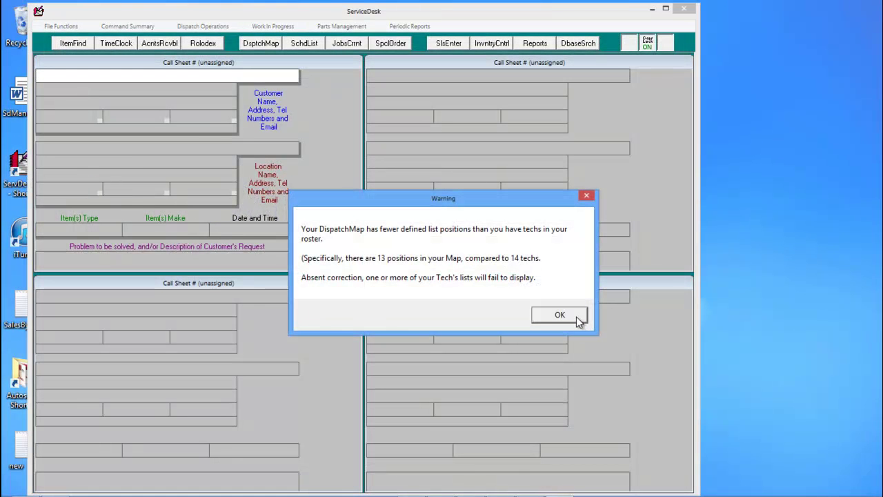
left_click(576, 316)
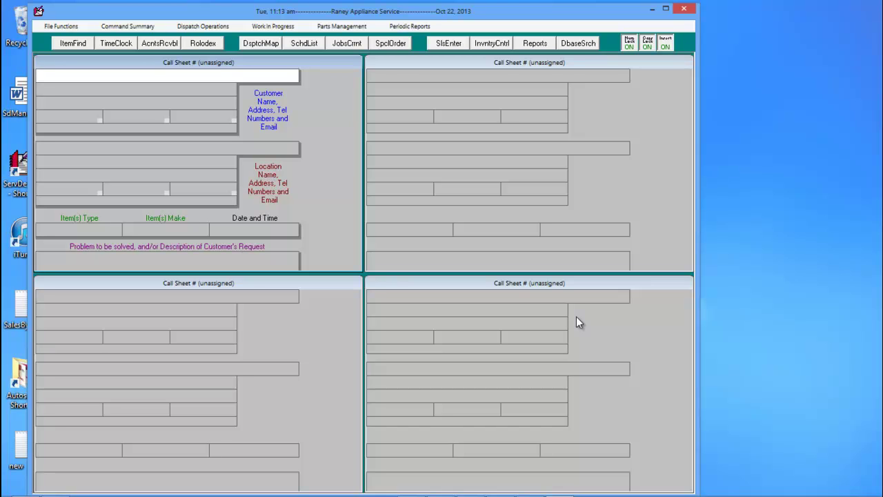
- In File Functions > Settings, change the FileServer drive from c: [Windows8_OS] to h: [My Passport]
left_click(59, 27)
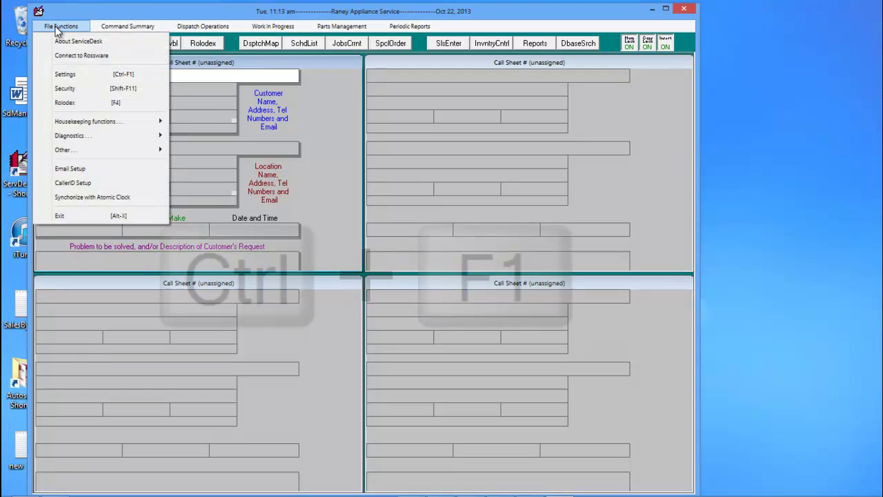
left_click(65, 74)
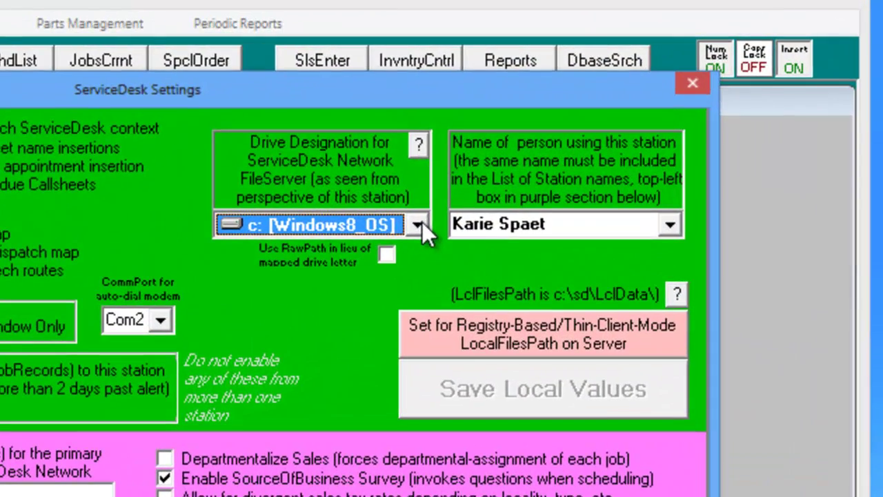
left_click(419, 225)
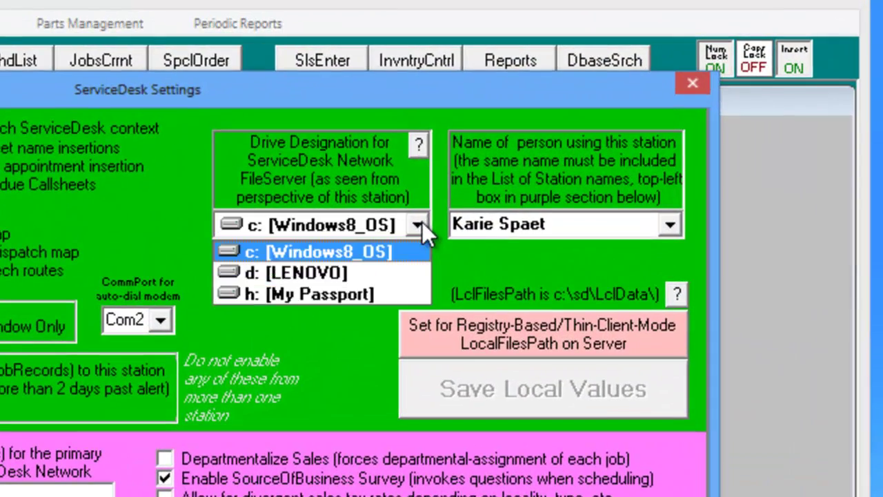
left_click(380, 295)
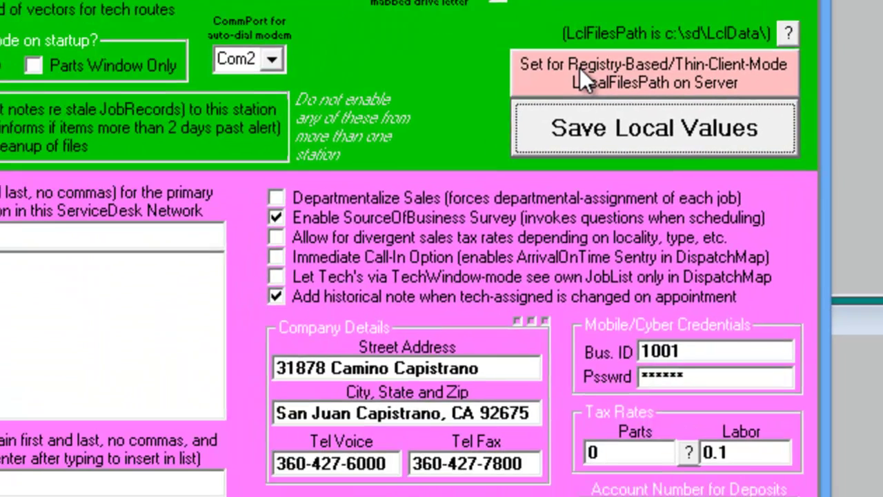
- Set the thin-client LocalFilesPath to h:\sd\LclData, save local values, and accept loading net-wide settings
left_click(466, 332)
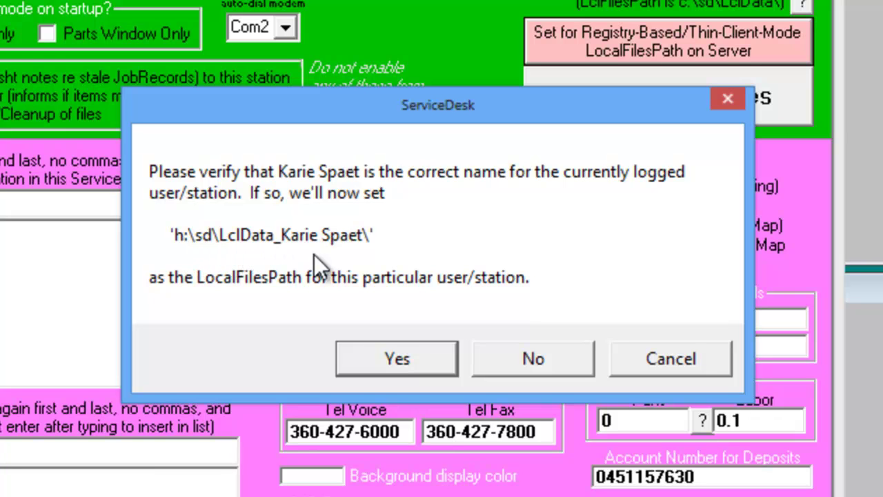
left_click(388, 362)
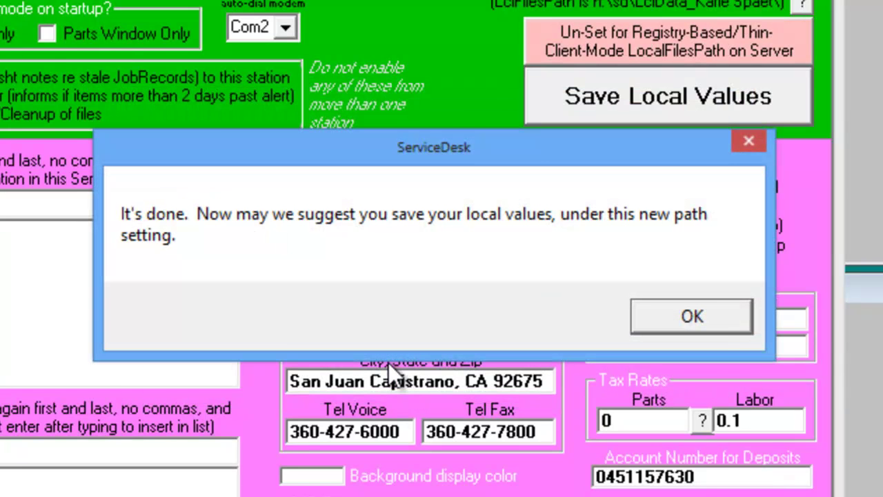
left_click(715, 315)
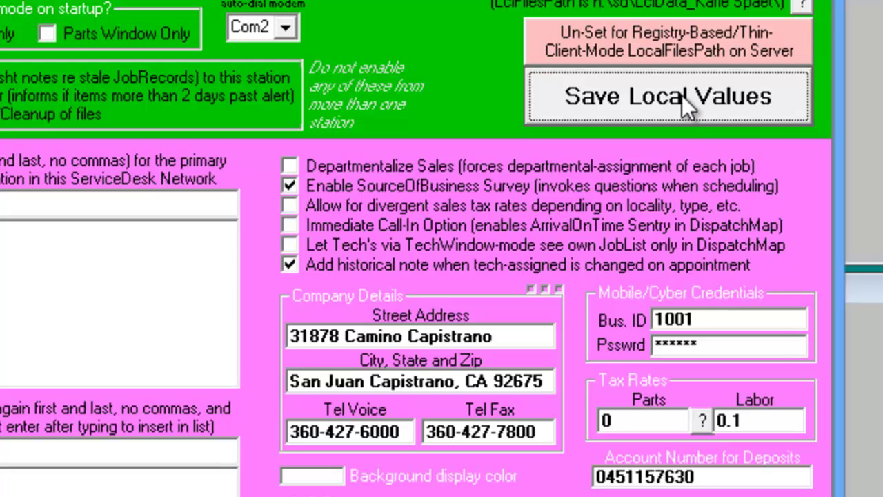
left_click(682, 95)
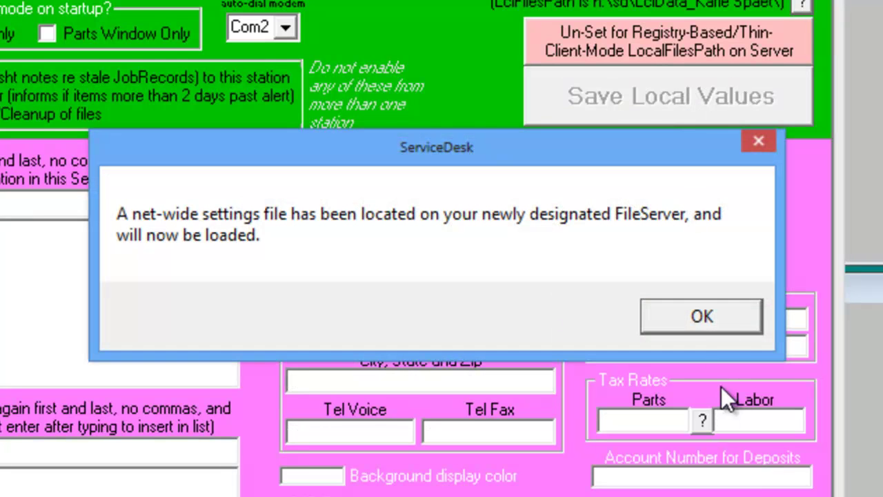
left_click(707, 317)
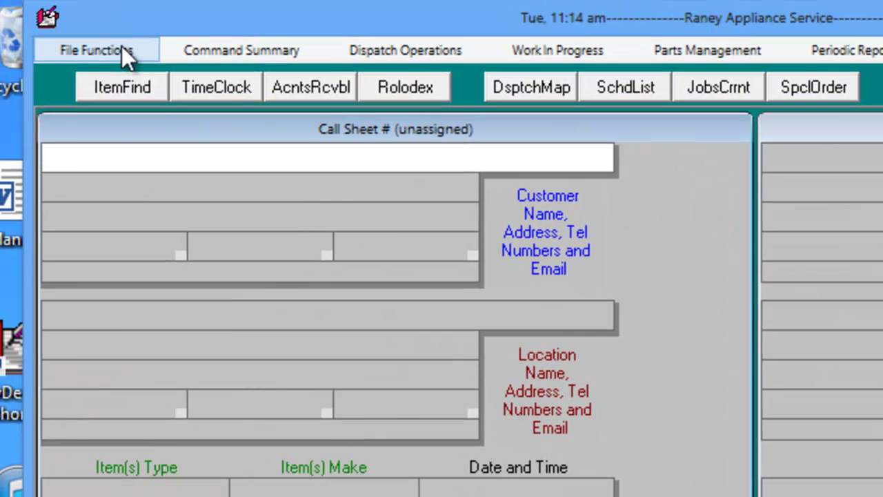
- Show the About ServiceDesk window confirming it runs from H:\sd with NetFilesPath h:\Sd\Netdata
left_click(121, 47)
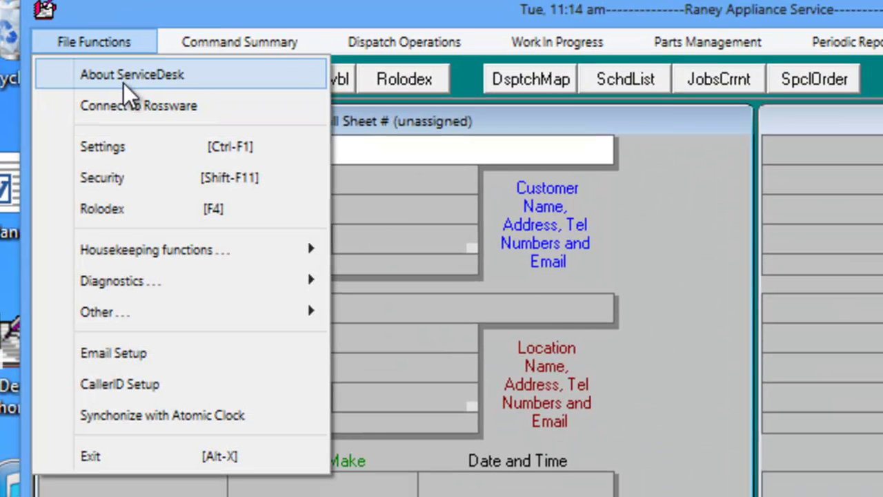
left_click(125, 91)
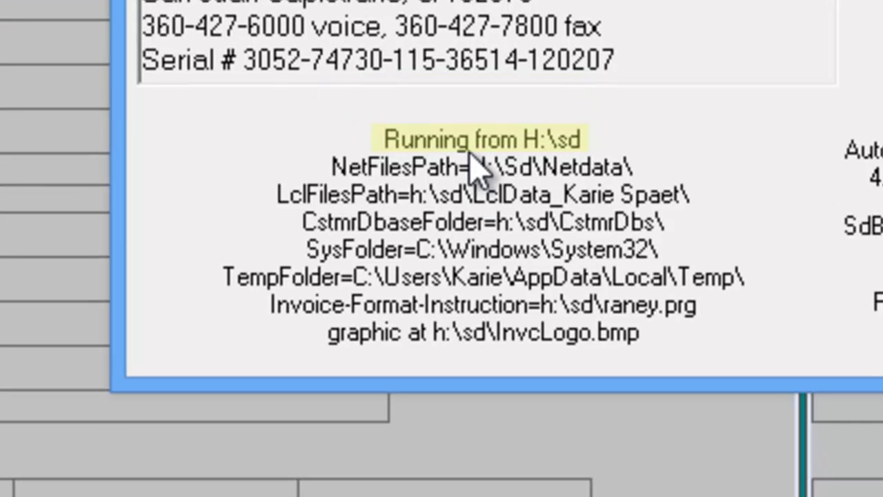